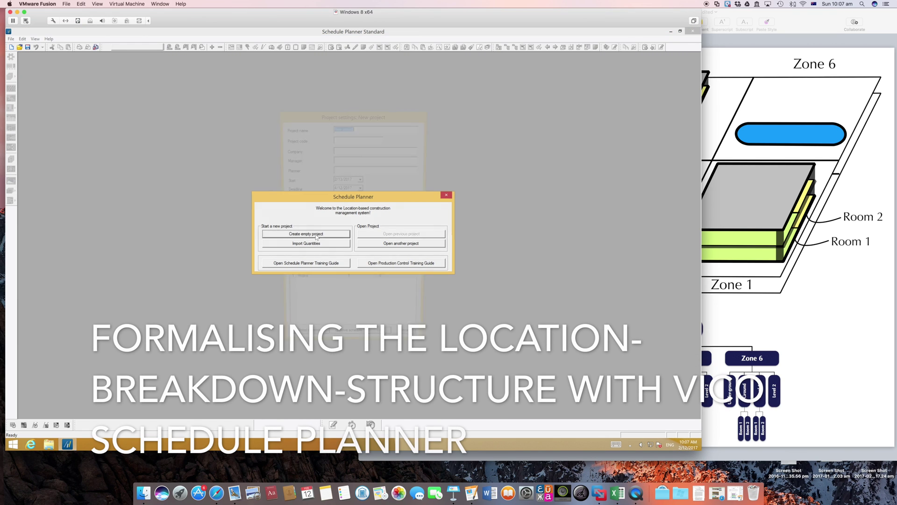
Step: Create an empty project and review the Keynote zone hierarchy diagram for reference
{"action": "left_click", "coordinate": [384, 346]}
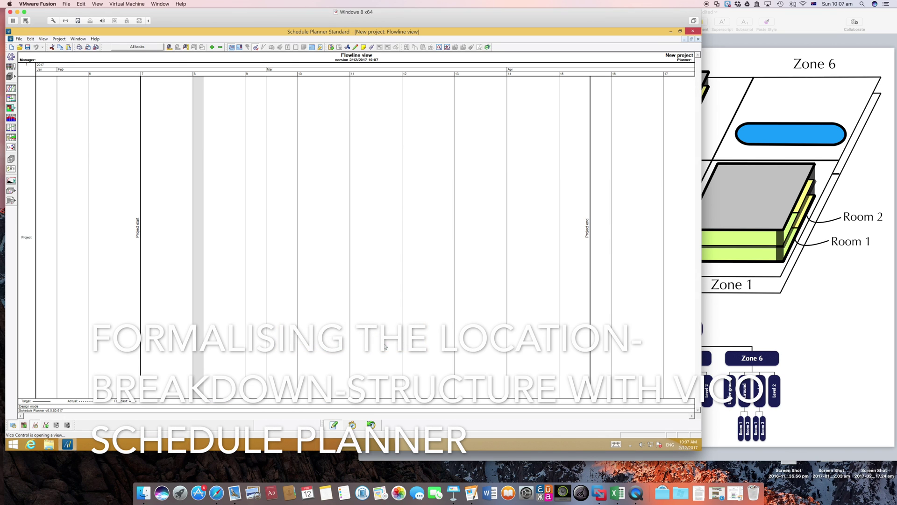
{"action": "left_click", "coordinate": [797, 375]}
{"action": "left_click_drag", "start_coordinate": [421, 331], "coordinate": [398, 322]}
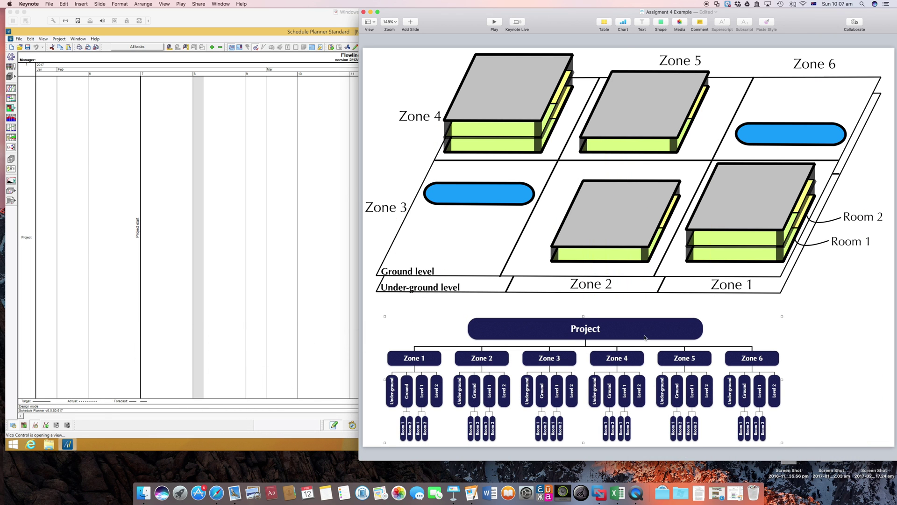
{"action": "left_click", "coordinate": [849, 350]}
{"action": "left_click", "coordinate": [29, 250]}
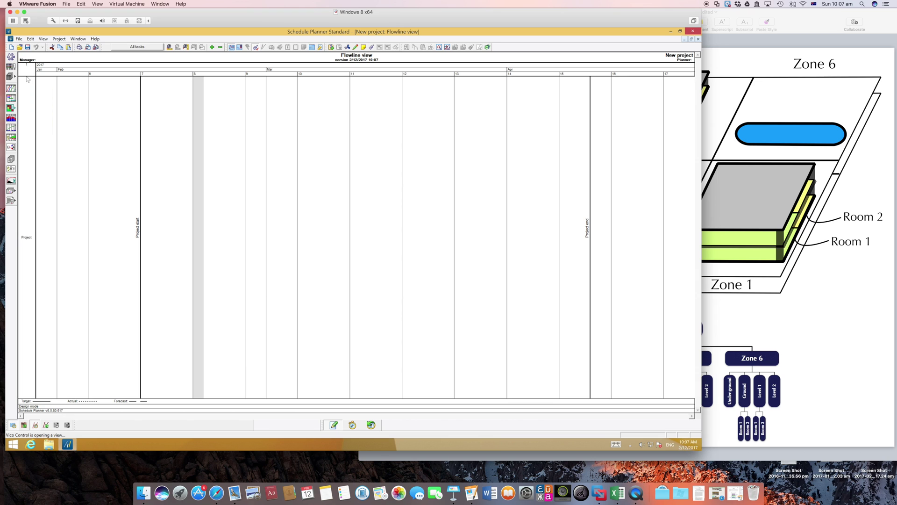
{"action": "right_click", "coordinate": [31, 253]}
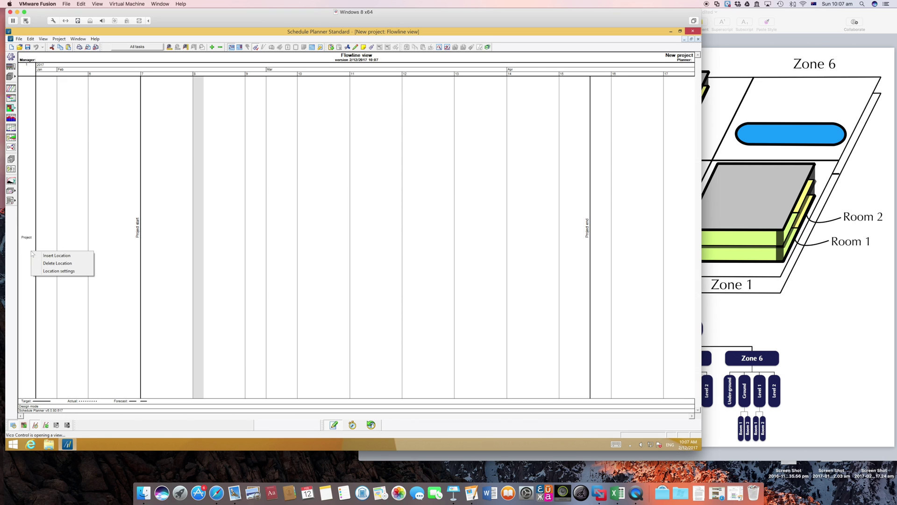
Step: Insert a Zone location level under Project with six number-named zones, 1 to 6
{"action": "left_click", "coordinate": [58, 256]}
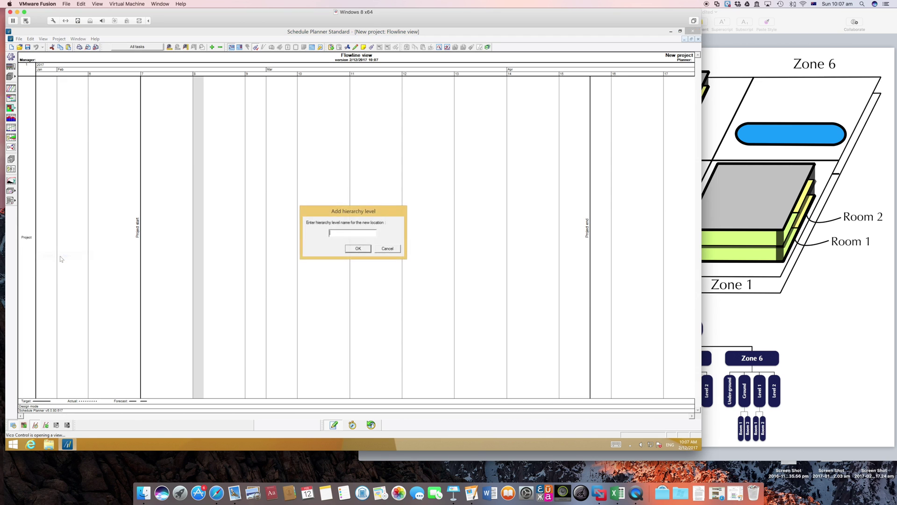
{"action": "left_click", "coordinate": [846, 313]}
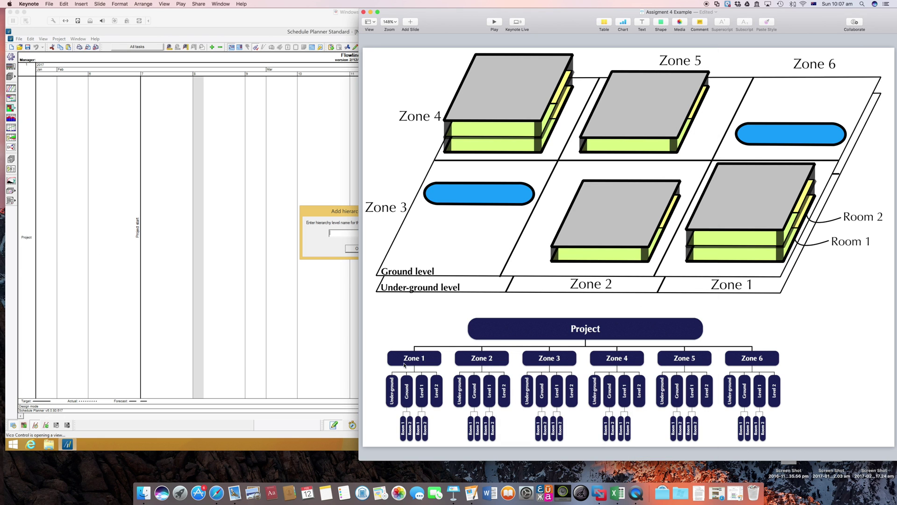
{"action": "left_click", "coordinate": [334, 236]}
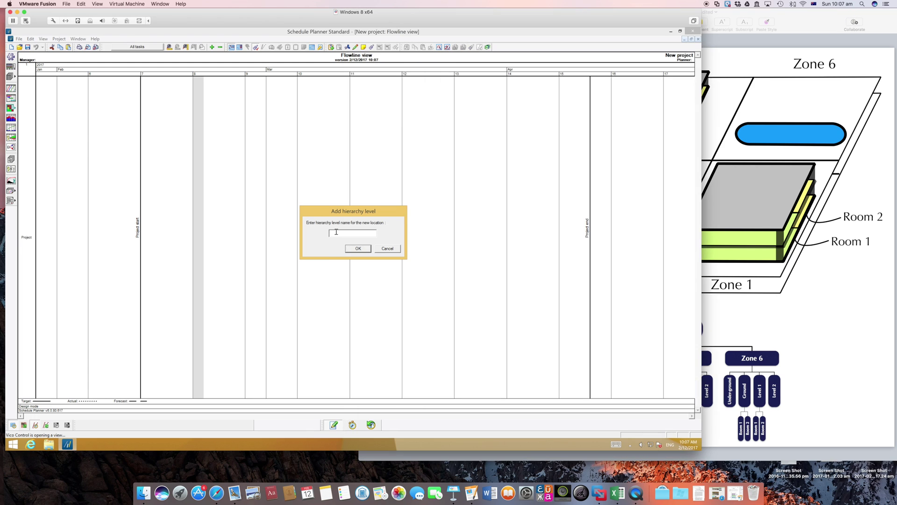
{"action": "type", "text": "Zone"}
{"action": "left_click", "coordinate": [362, 249]}
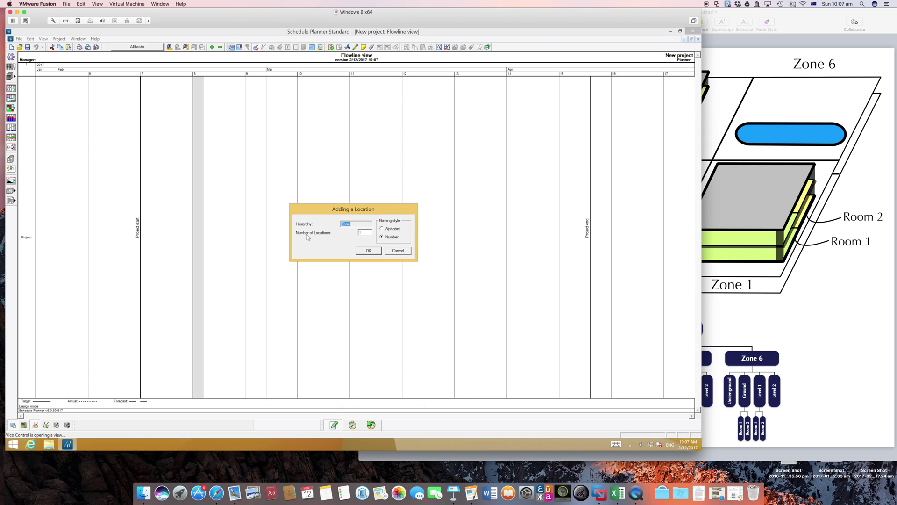
{"action": "left_click", "coordinate": [361, 235]}
{"action": "type", "text": "1"}
{"action": "double_click", "coordinate": [365, 233]}
{"action": "left_click", "coordinate": [368, 251]}
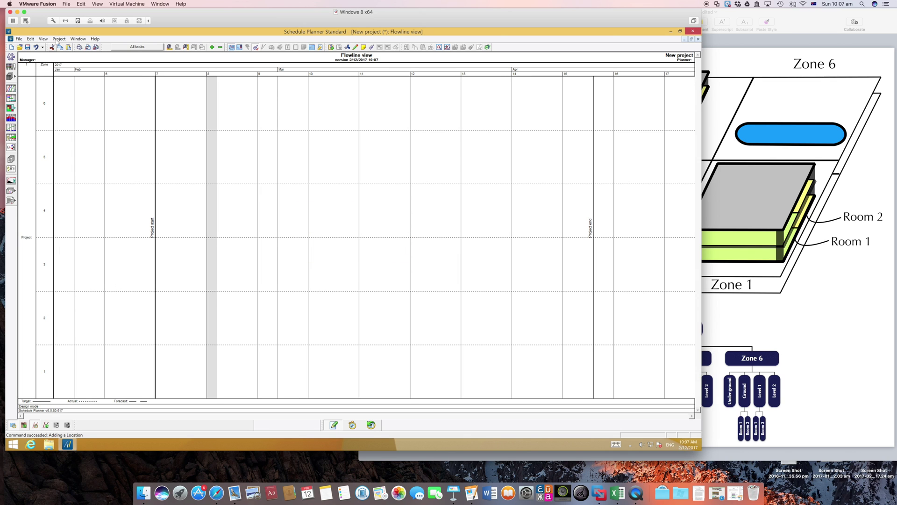
{"action": "left_click", "coordinate": [792, 375]}
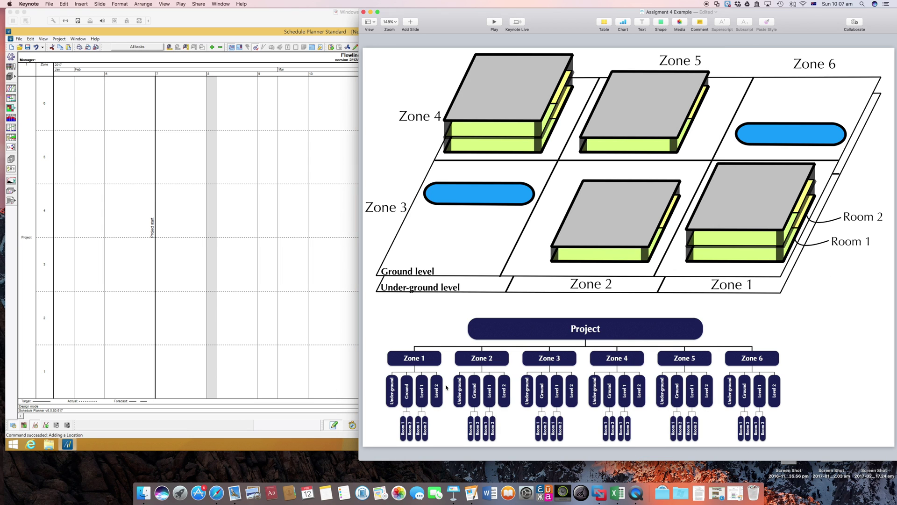
Step: Insert a Level hierarchy under zone 1 with four numbered levels, 1 to 4
{"action": "left_click", "coordinate": [47, 378]}
{"action": "right_click", "coordinate": [44, 376]}
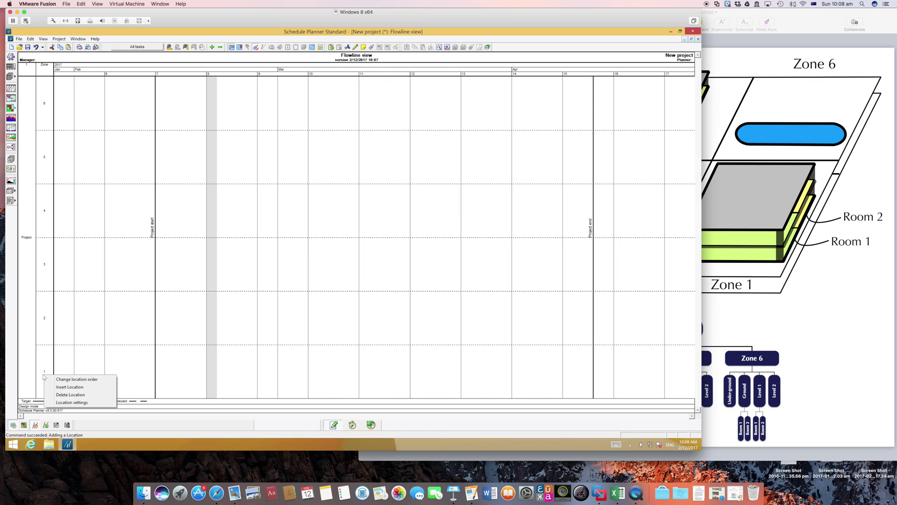
{"action": "left_click", "coordinate": [47, 374]}
{"action": "right_click", "coordinate": [46, 377]}
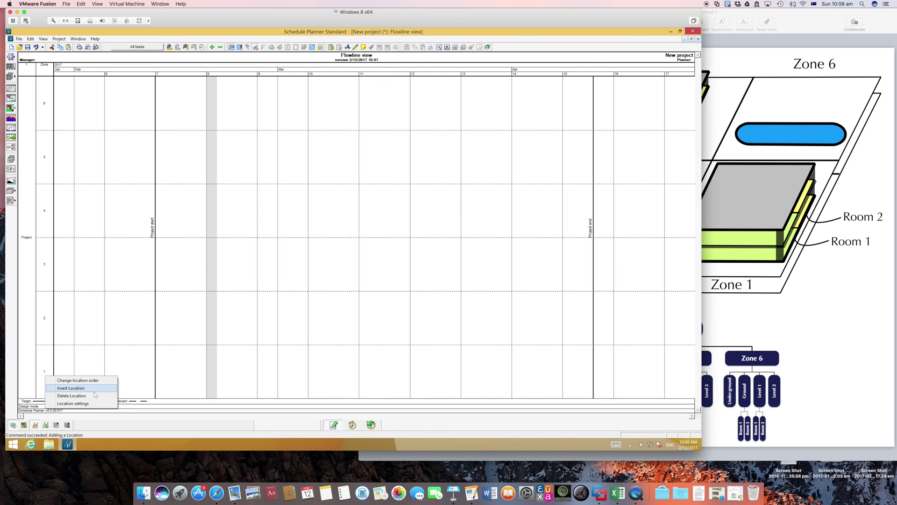
{"action": "left_click", "coordinate": [71, 388]}
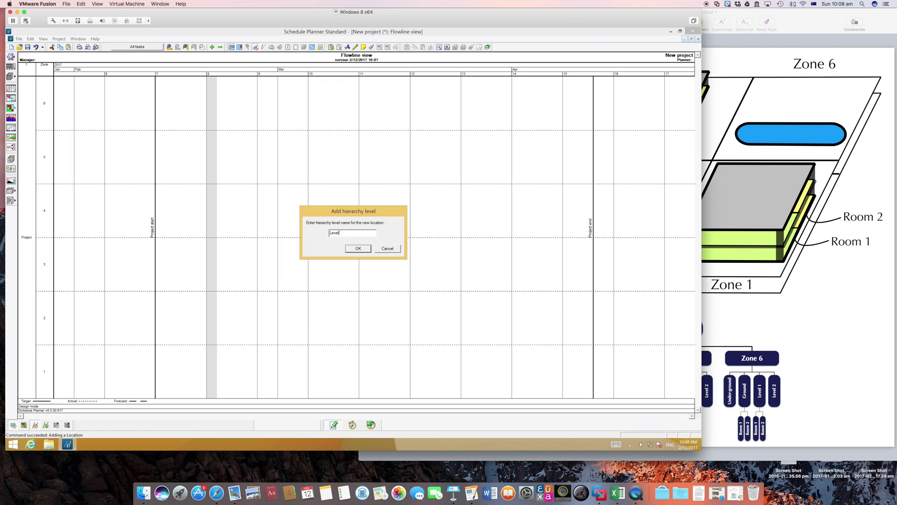
{"action": "left_click", "coordinate": [363, 250]}
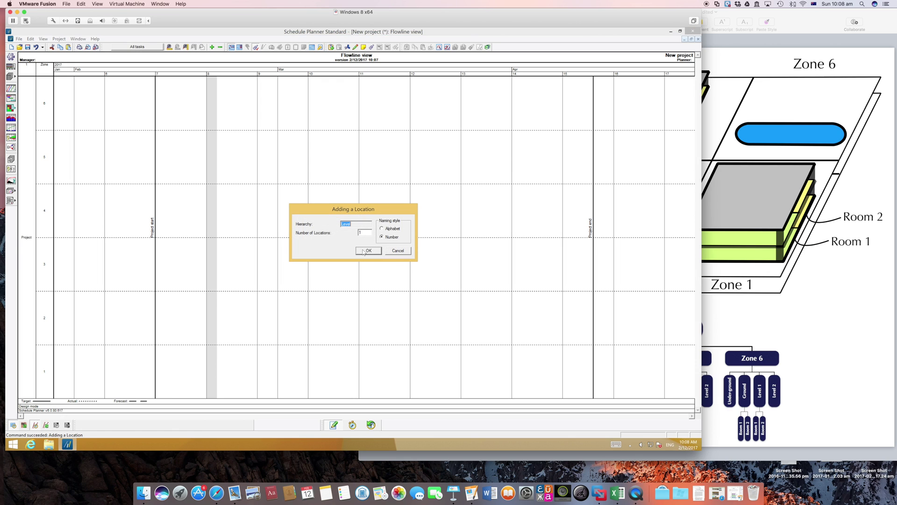
{"action": "key", "text": "Tab"}
{"action": "left_click", "coordinate": [369, 251]}
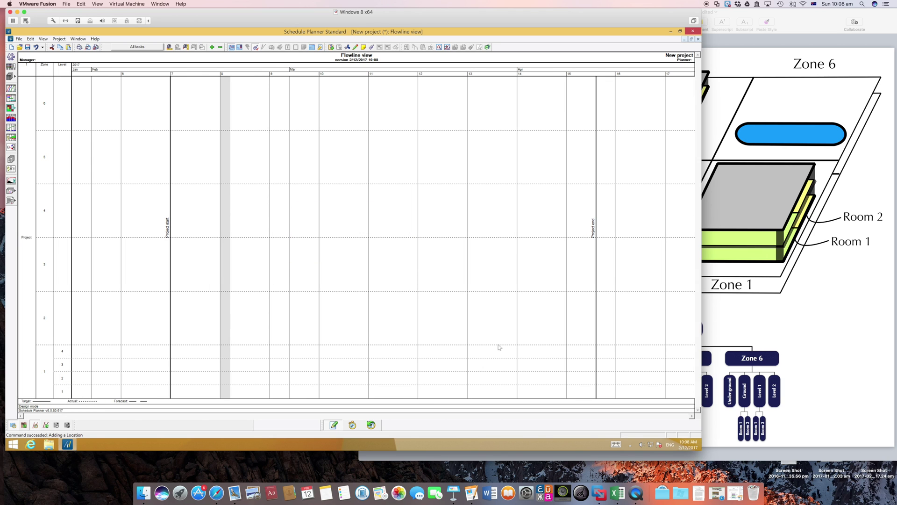
Step: Rename zone 1's first two levels to Underground and Ground
{"action": "left_click", "coordinate": [828, 330]}
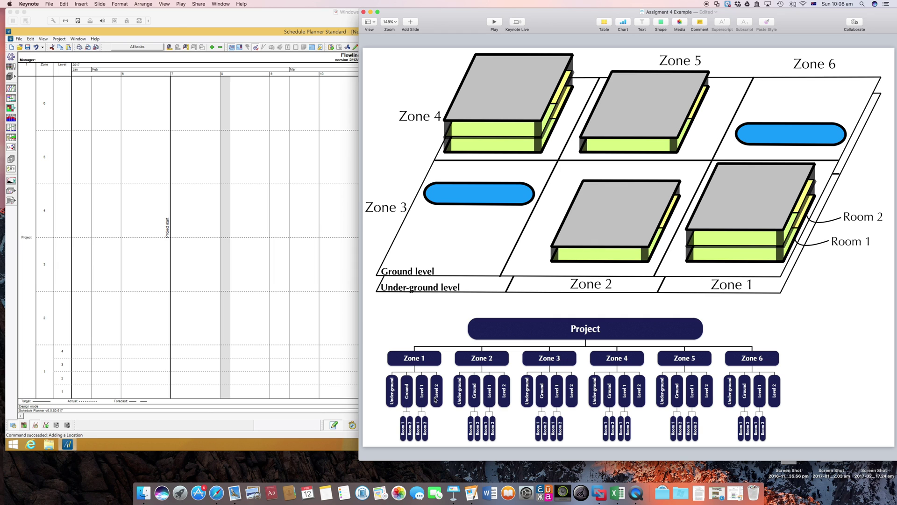
{"action": "left_click", "coordinate": [62, 392]}
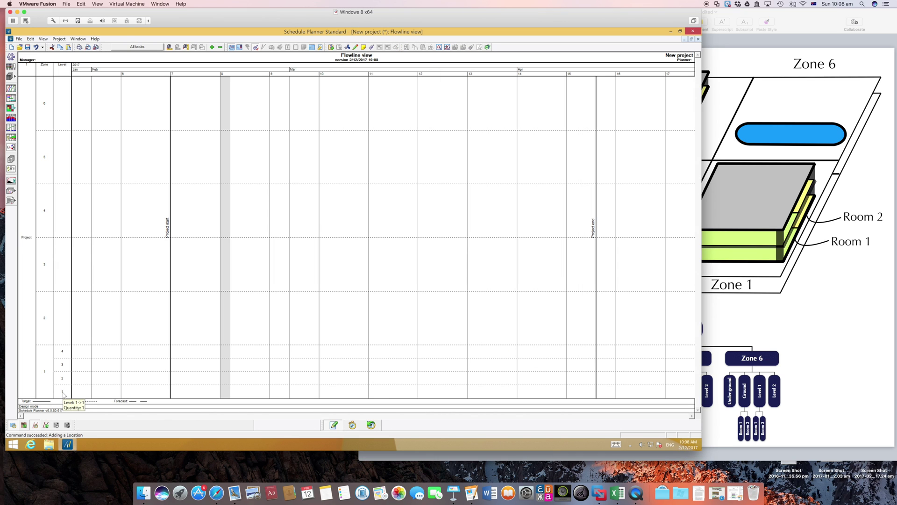
{"action": "right_click", "coordinate": [63, 394]}
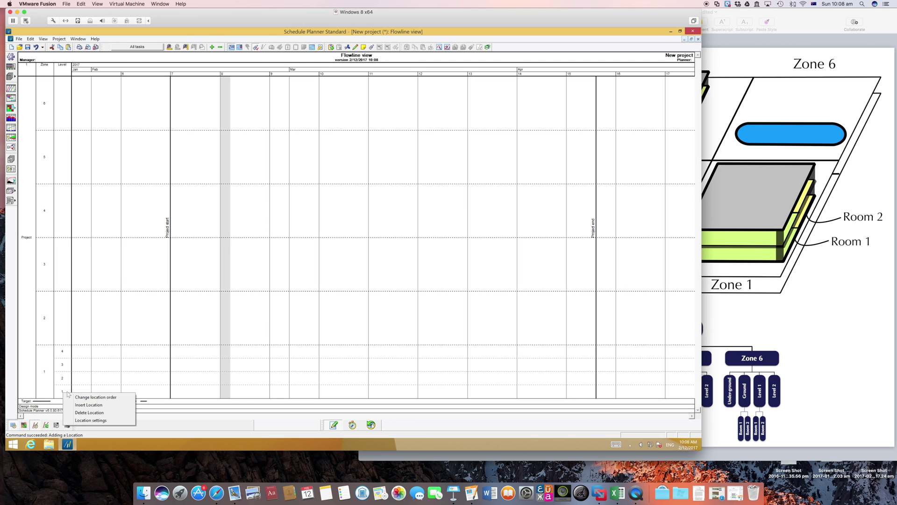
{"action": "left_click", "coordinate": [91, 420]}
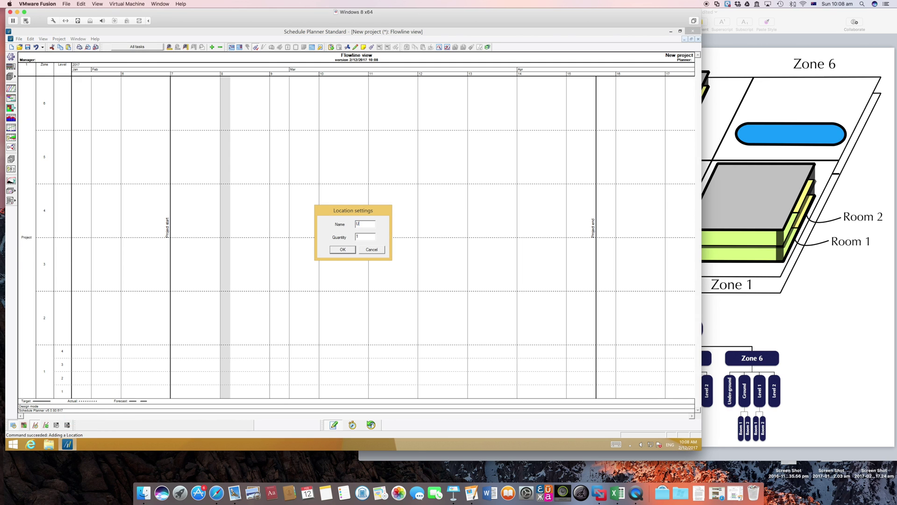
{"action": "type", "text": "Underground"}
{"action": "left_click", "coordinate": [349, 252]}
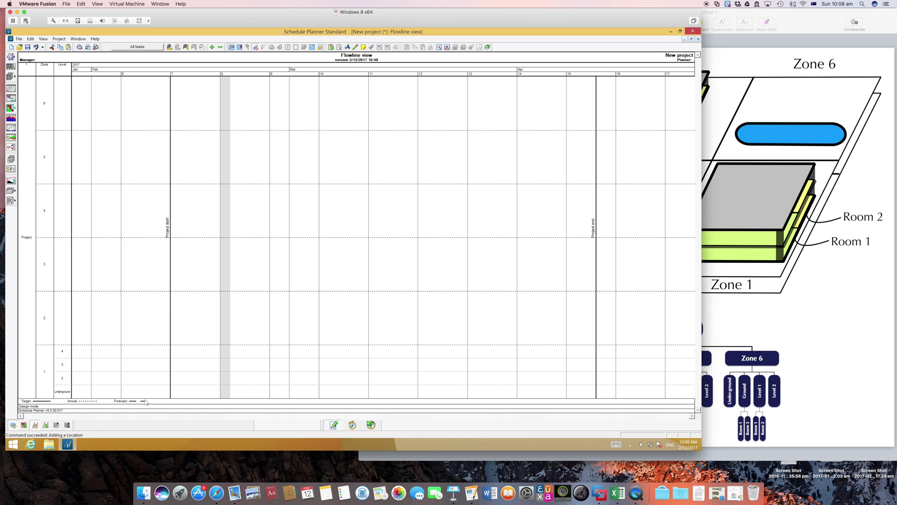
{"action": "right_click", "coordinate": [62, 380]}
{"action": "left_click", "coordinate": [93, 407]}
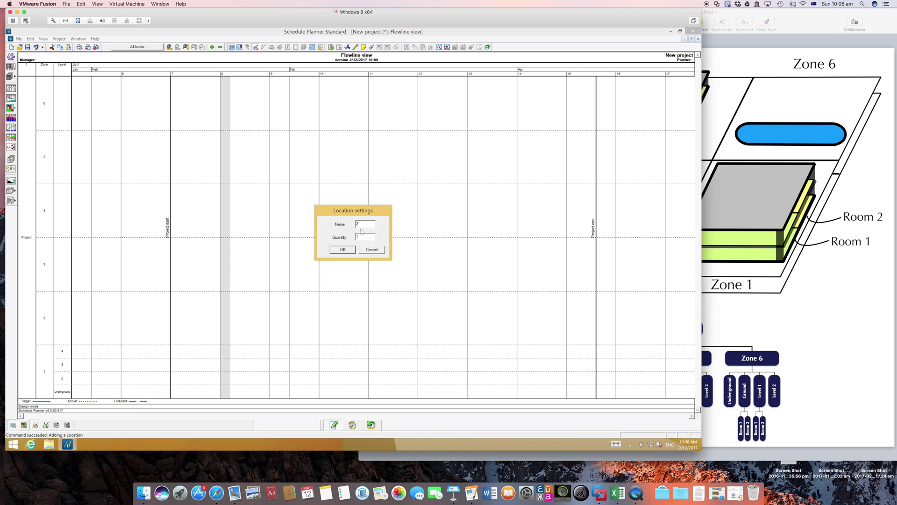
{"action": "type", "text": "Ground"}
{"action": "left_click", "coordinate": [350, 251]}
Step: Rename zone 1's third and fourth levels to Level 1 and Level 2
{"action": "left_click", "coordinate": [773, 371]}
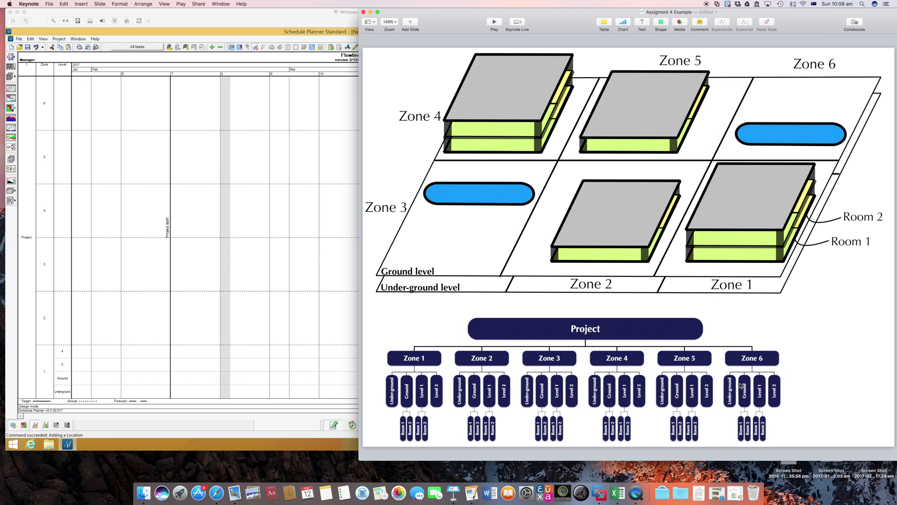
{"action": "left_click", "coordinate": [79, 364]}
{"action": "right_click", "coordinate": [62, 364]}
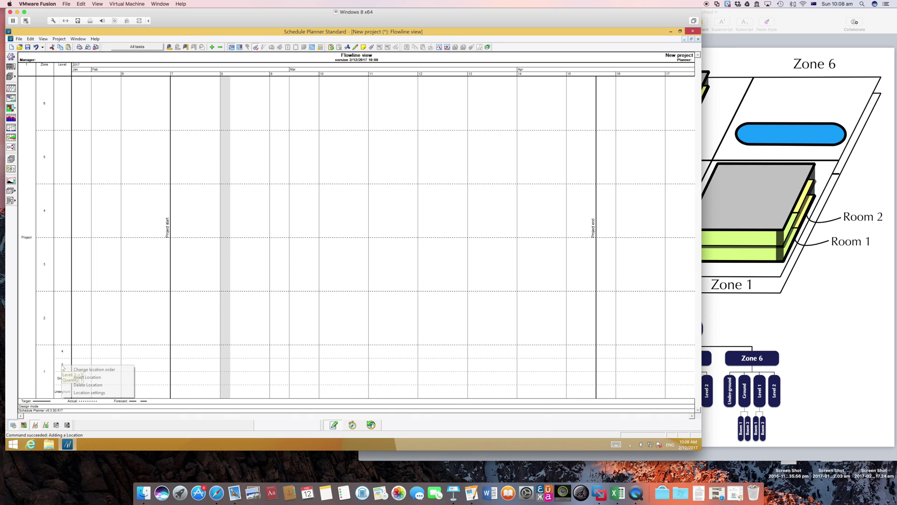
{"action": "left_click", "coordinate": [93, 392]}
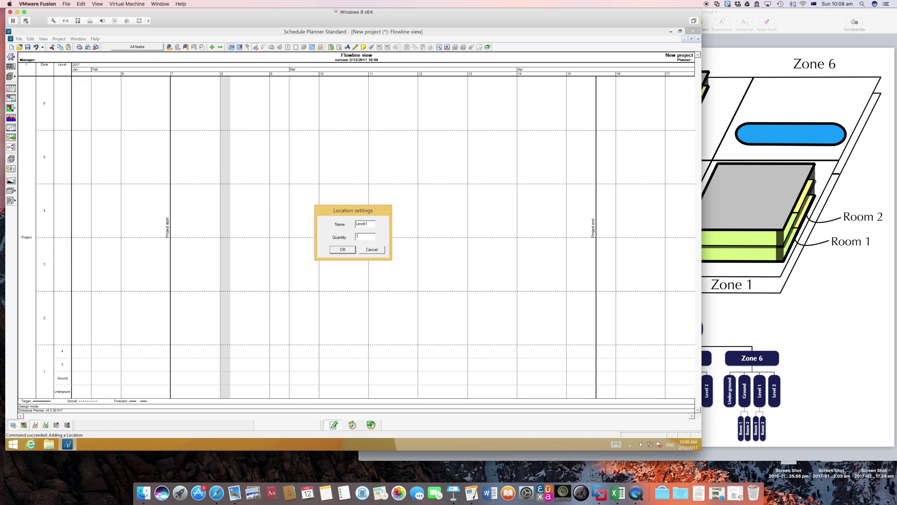
{"action": "left_click", "coordinate": [342, 249]}
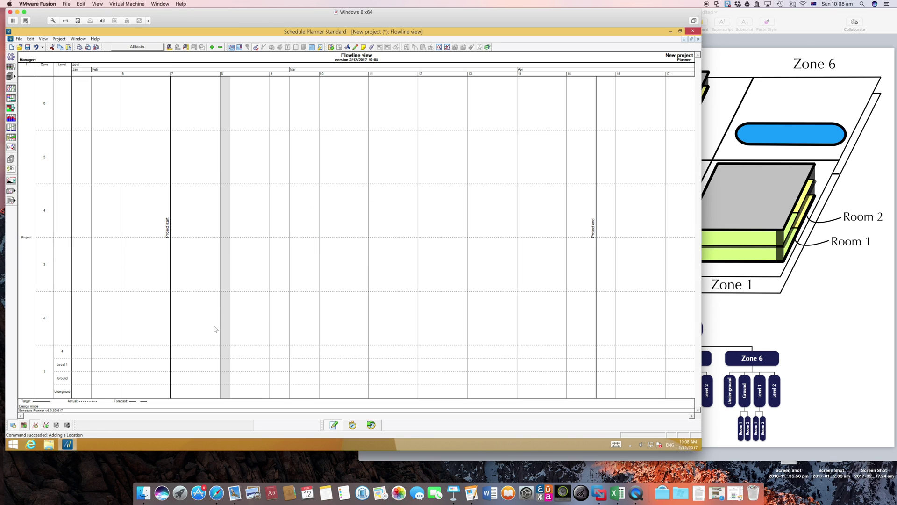
{"action": "right_click", "coordinate": [65, 357]}
{"action": "left_click", "coordinate": [95, 385]}
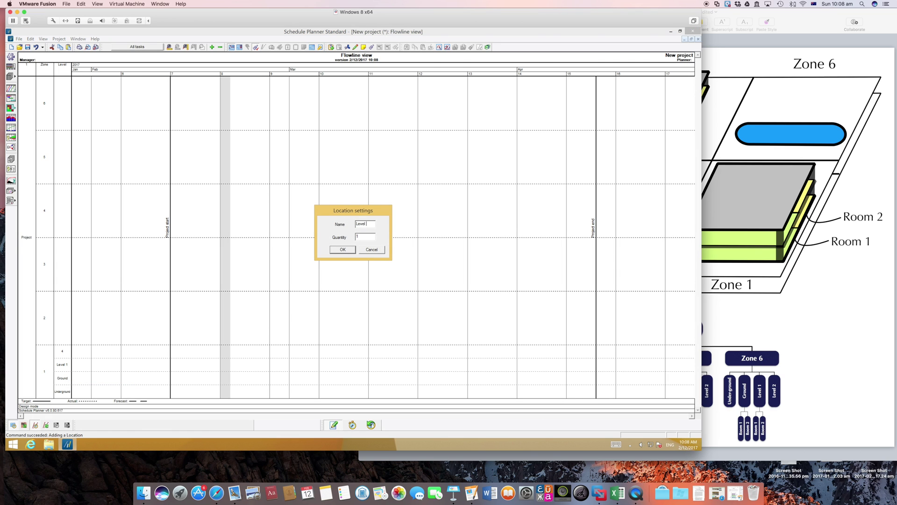
{"action": "type", "text": "Level 2"}
{"action": "left_click", "coordinate": [344, 249]}
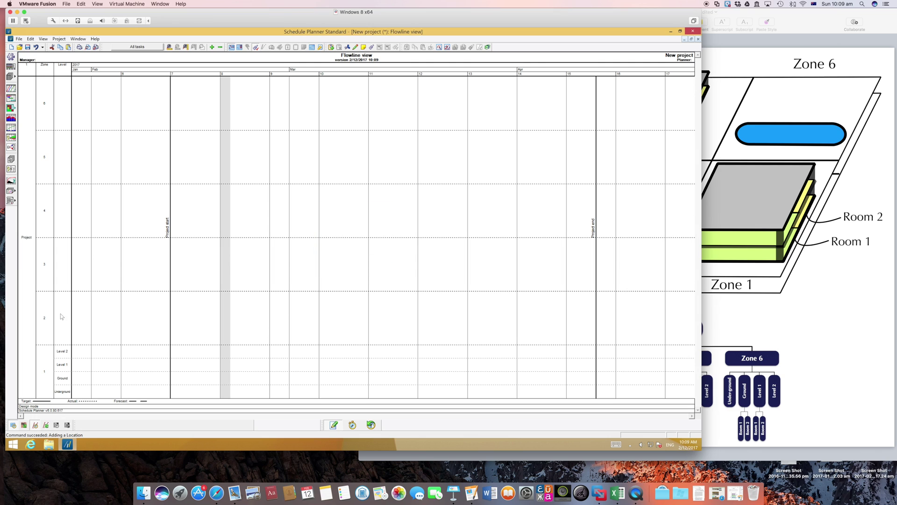
{"action": "right_click", "coordinate": [46, 320]}
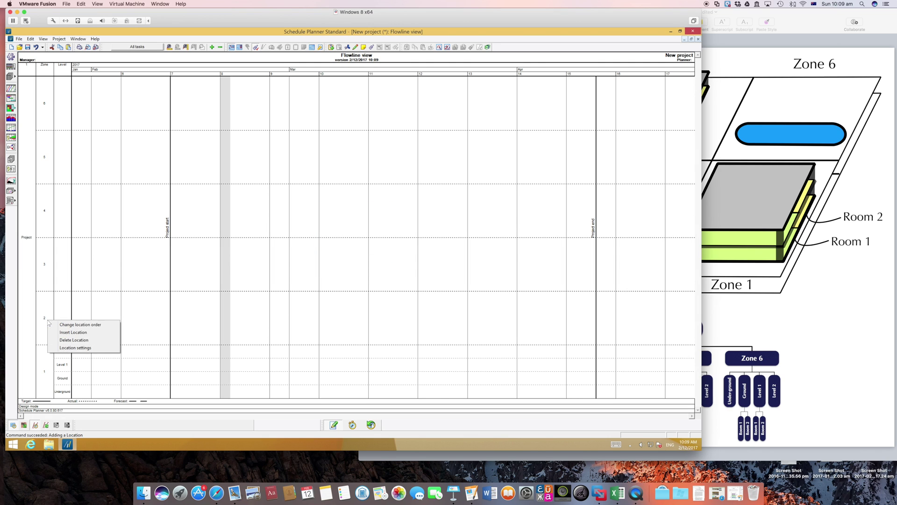
{"action": "left_click", "coordinate": [53, 381]}
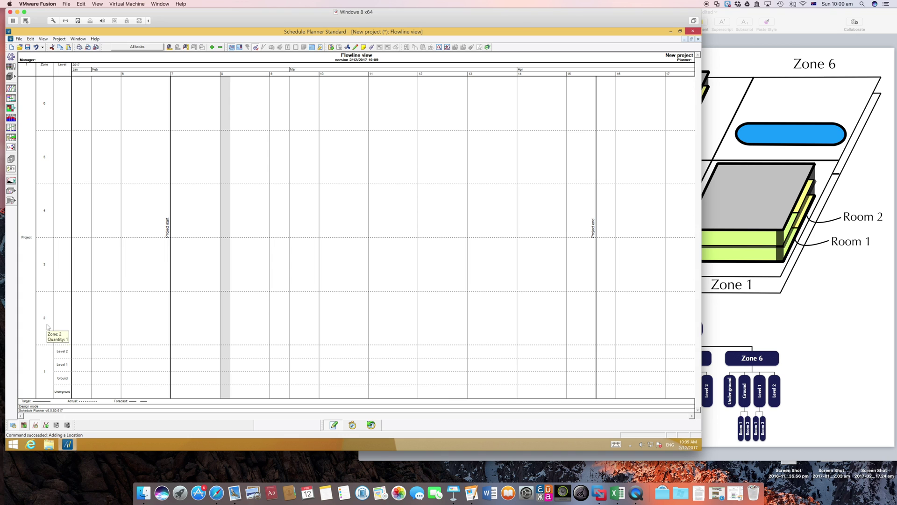
{"action": "right_click", "coordinate": [47, 326]}
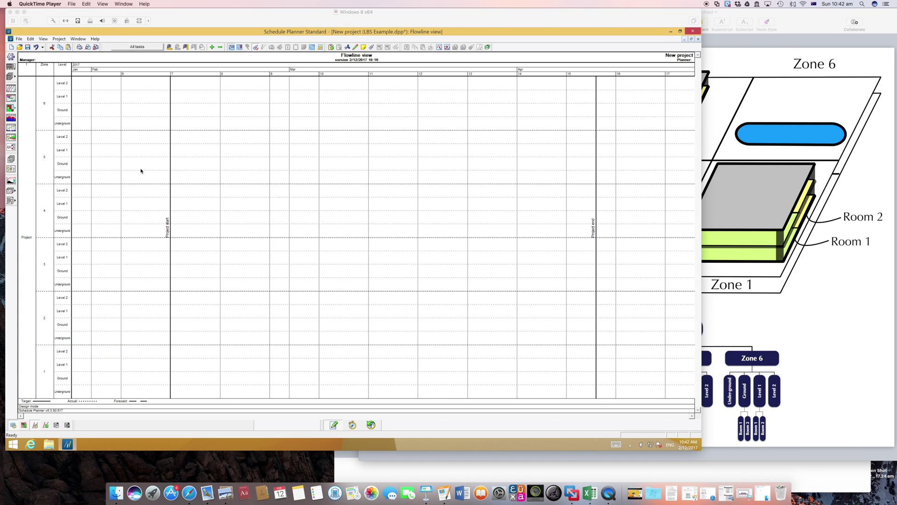
Step: Compare the zones' Underground, Ground, Level 1 and Level 2 breakdown against the Keynote diagram
{"action": "left_click", "coordinate": [836, 390]}
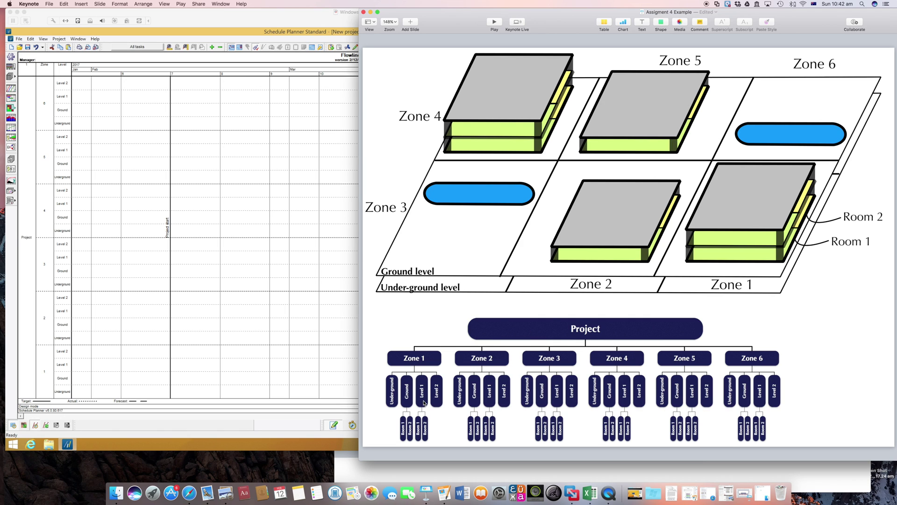
{"action": "left_click", "coordinate": [72, 382]}
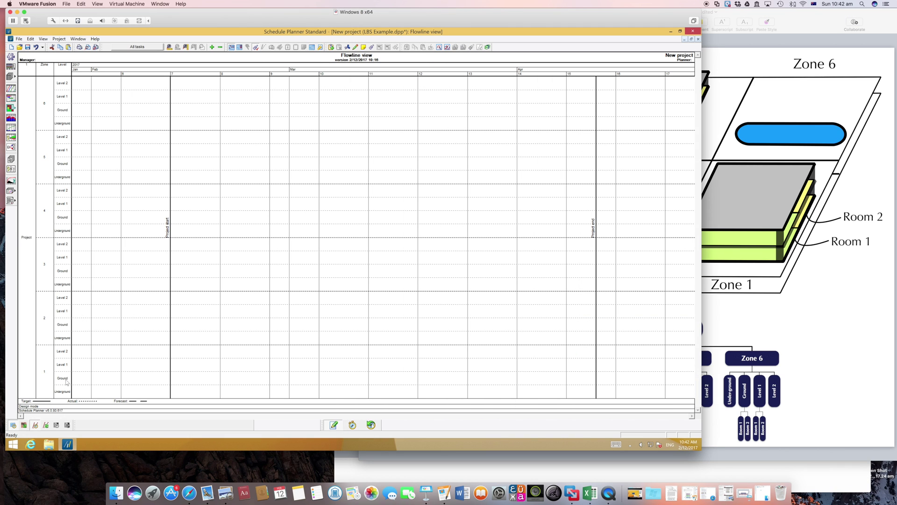
Step: Insert a Room level with rooms 1 and 2 under zone 1's Ground
{"action": "right_click", "coordinate": [66, 380]}
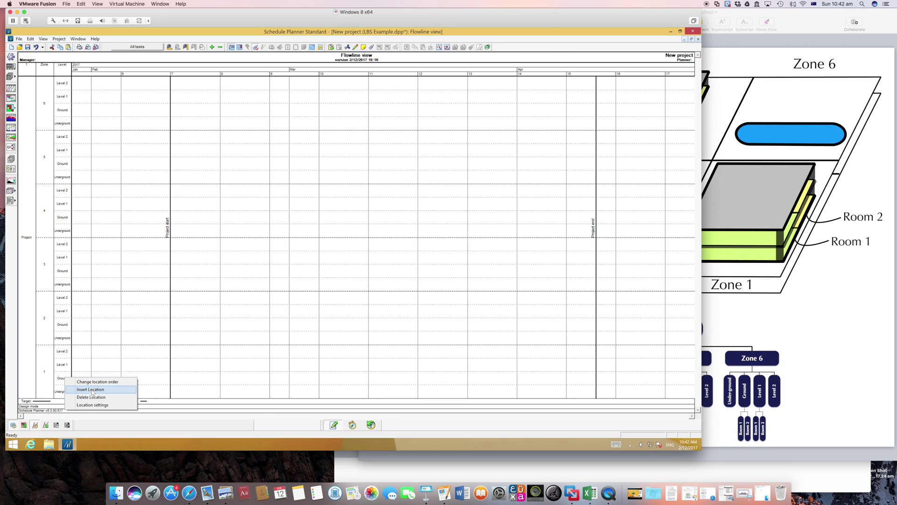
{"action": "left_click", "coordinate": [92, 391]}
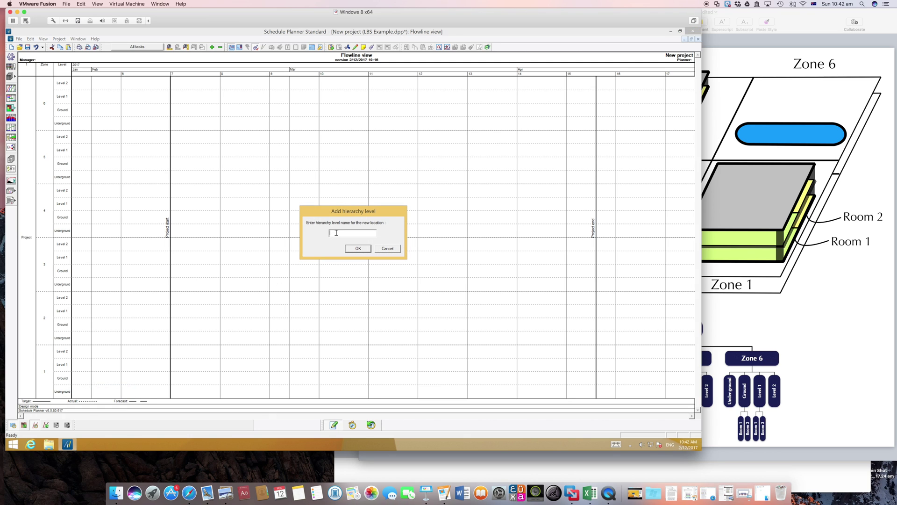
{"action": "type", "text": "Room"}
{"action": "left_click", "coordinate": [363, 249]}
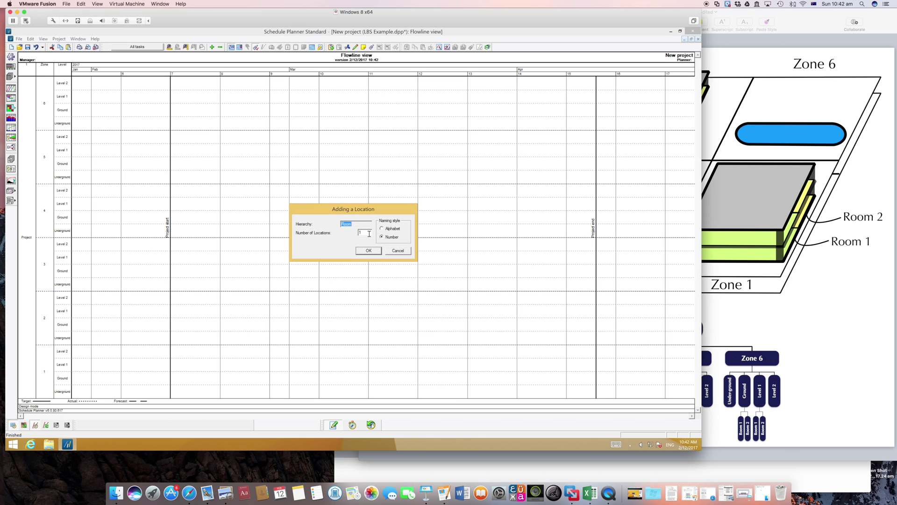
{"action": "left_click", "coordinate": [369, 233]}
{"action": "left_click", "coordinate": [370, 251]}
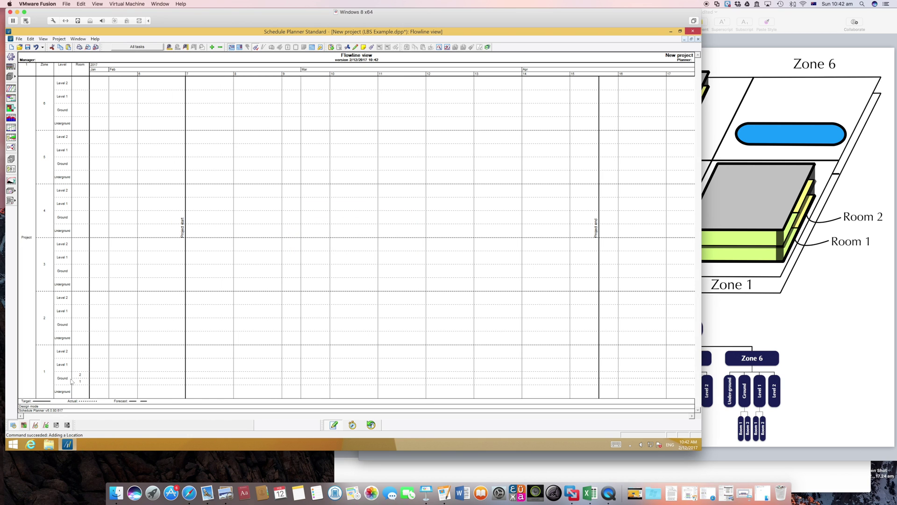
{"action": "mouse_move", "coordinate": [80, 381]}
{"action": "mouse_move", "coordinate": [67, 367]}
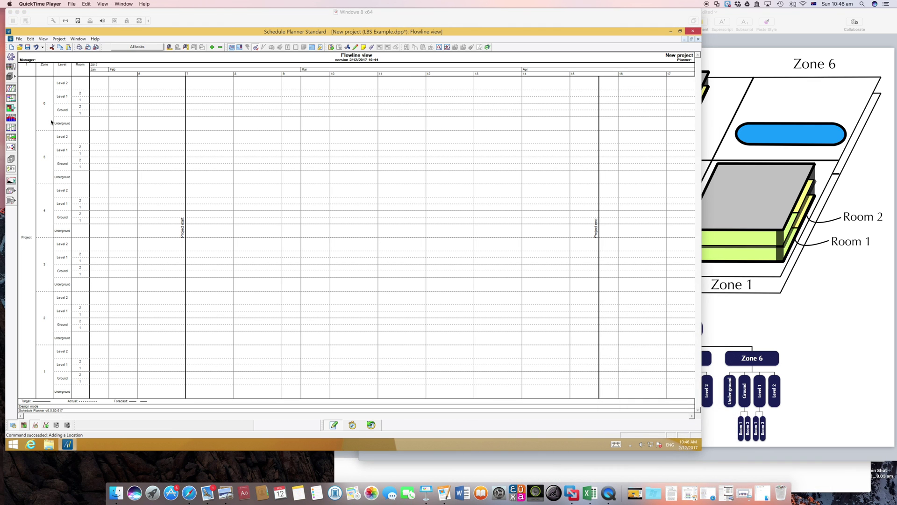
{"action": "left_click", "coordinate": [824, 300]}
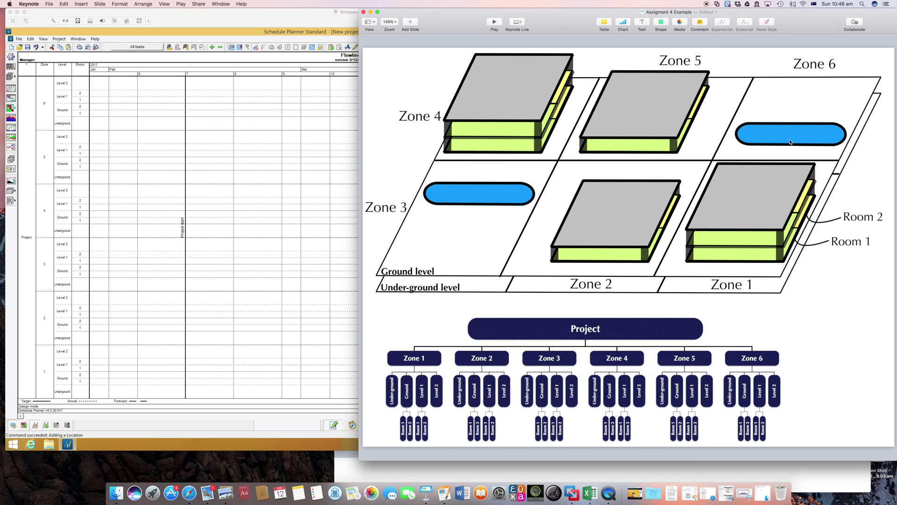
{"action": "left_click", "coordinate": [199, 299]}
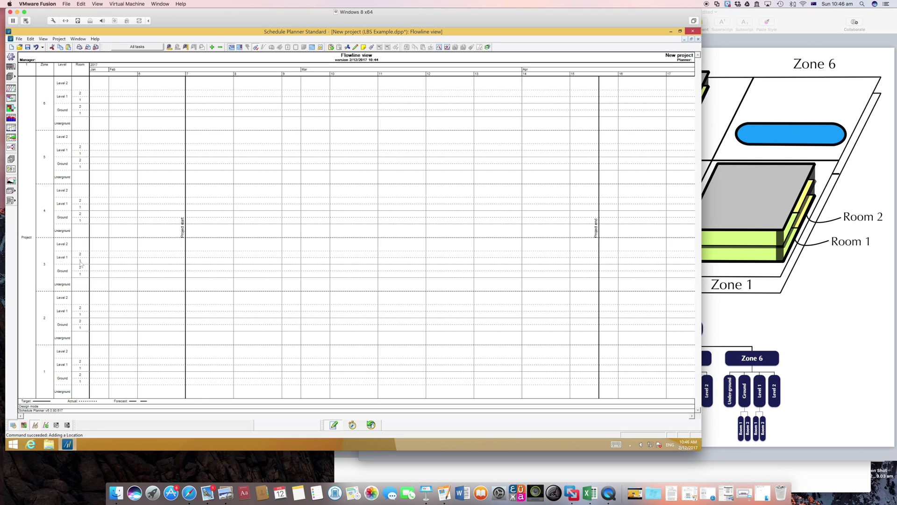
{"action": "right_click", "coordinate": [81, 274]}
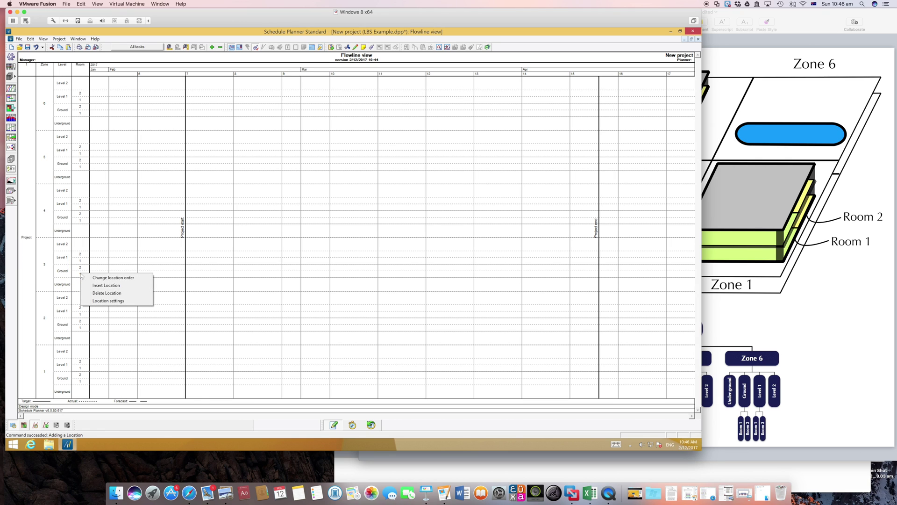
{"action": "left_click", "coordinate": [111, 293]}
{"action": "left_click", "coordinate": [354, 252]}
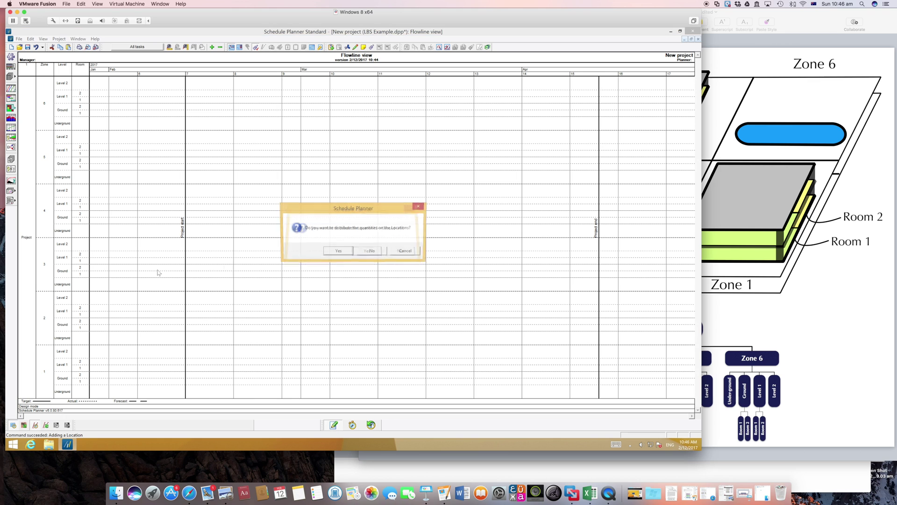
{"action": "left_click", "coordinate": [338, 251]}
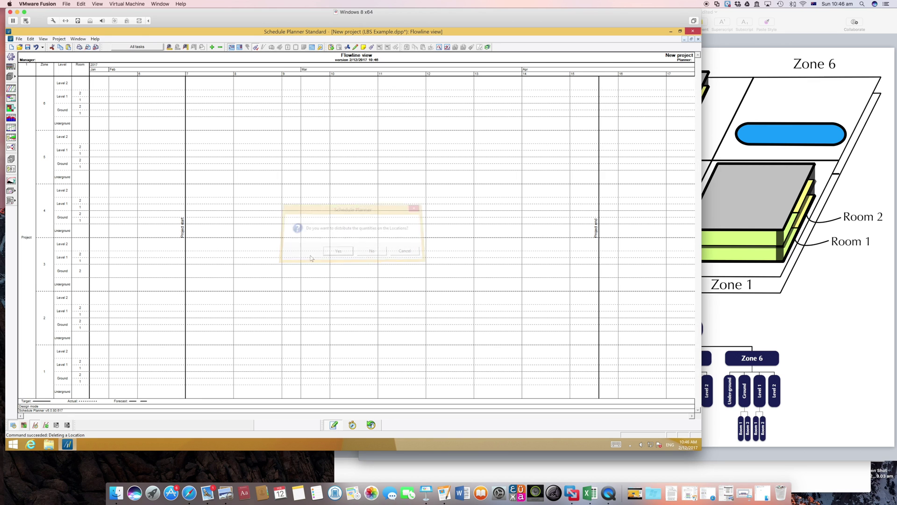
{"action": "right_click", "coordinate": [71, 272]}
{"action": "left_click", "coordinate": [96, 290]}
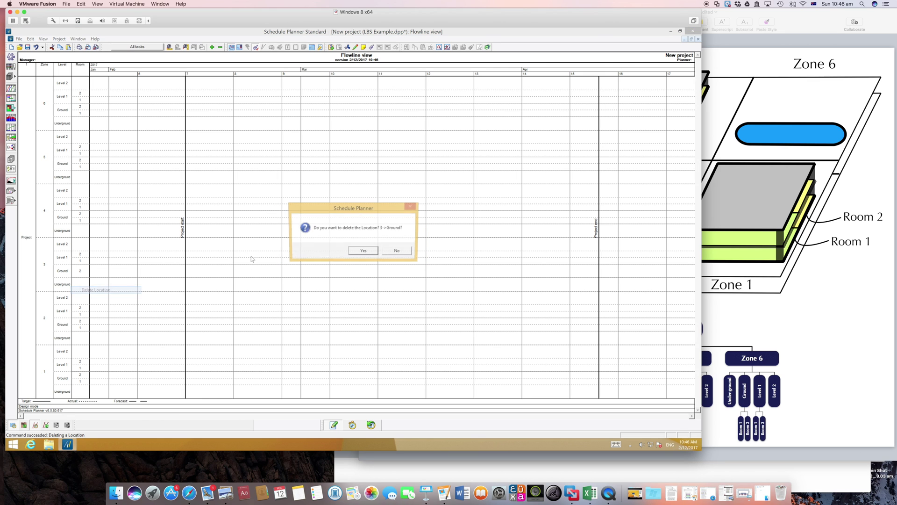
{"action": "left_click", "coordinate": [354, 252]}
{"action": "left_click", "coordinate": [342, 251]}
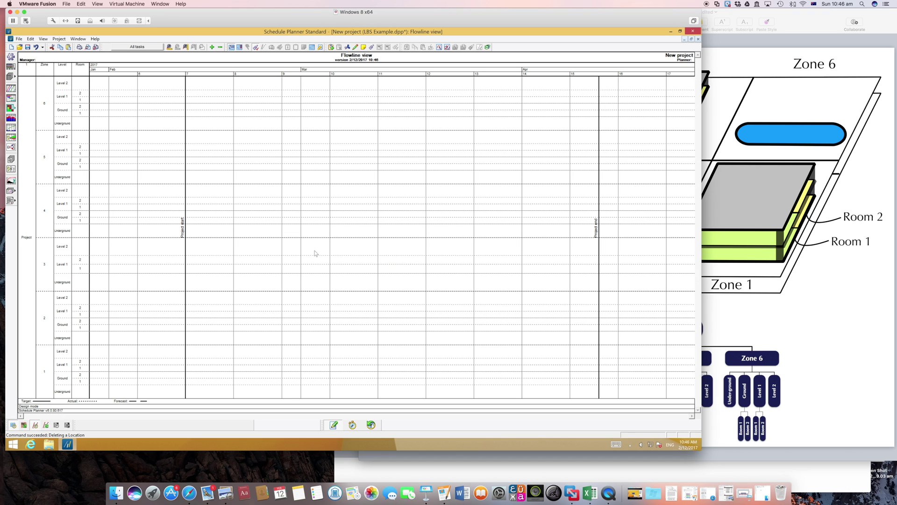
{"action": "left_click", "coordinate": [35, 46]}
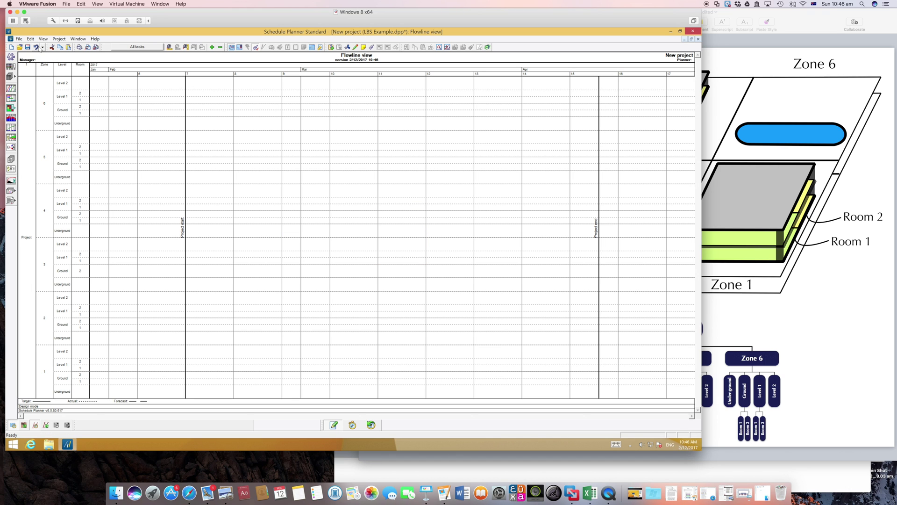
{"action": "right_click", "coordinate": [79, 271]}
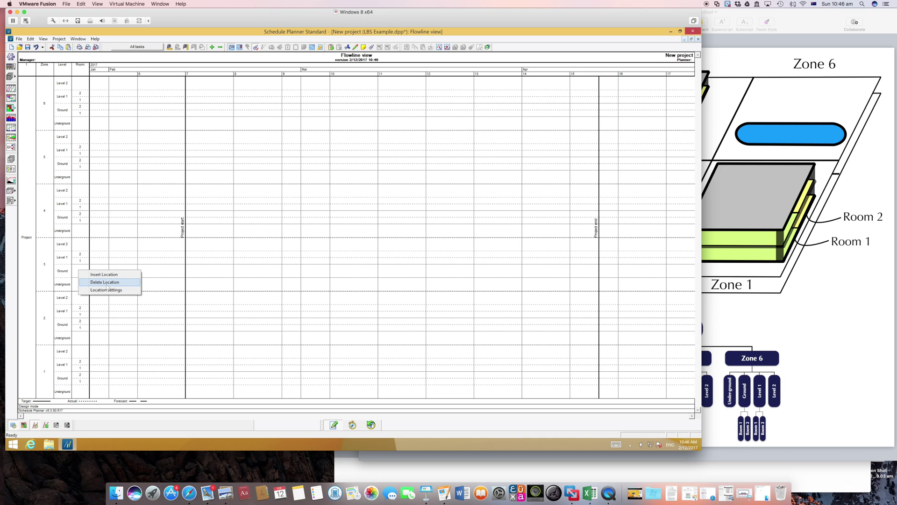
{"action": "left_click", "coordinate": [98, 282]}
{"action": "left_click", "coordinate": [367, 252]}
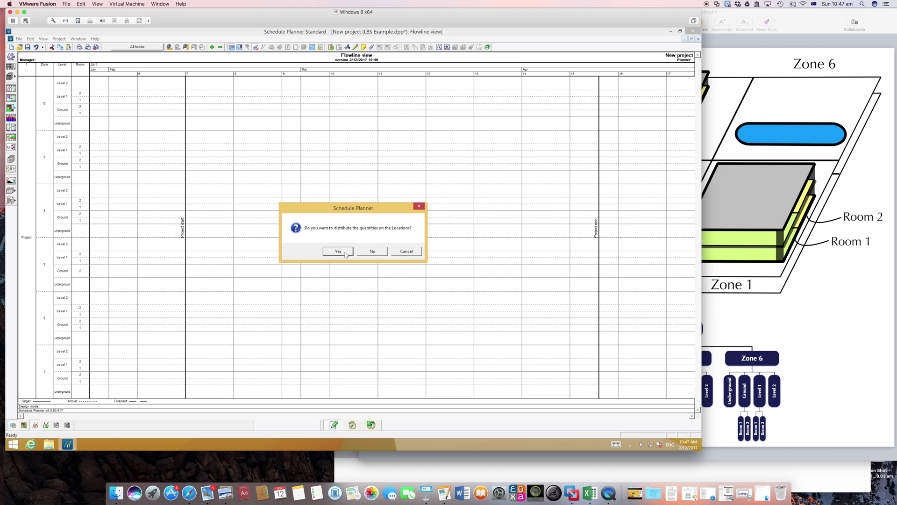
{"action": "left_click", "coordinate": [345, 255]}
{"action": "right_click", "coordinate": [82, 260]}
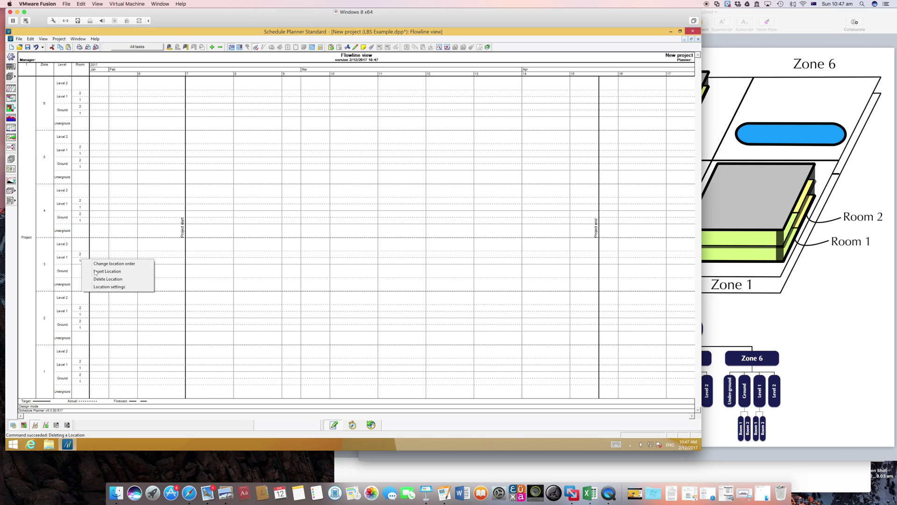
{"action": "left_click", "coordinate": [146, 253]}
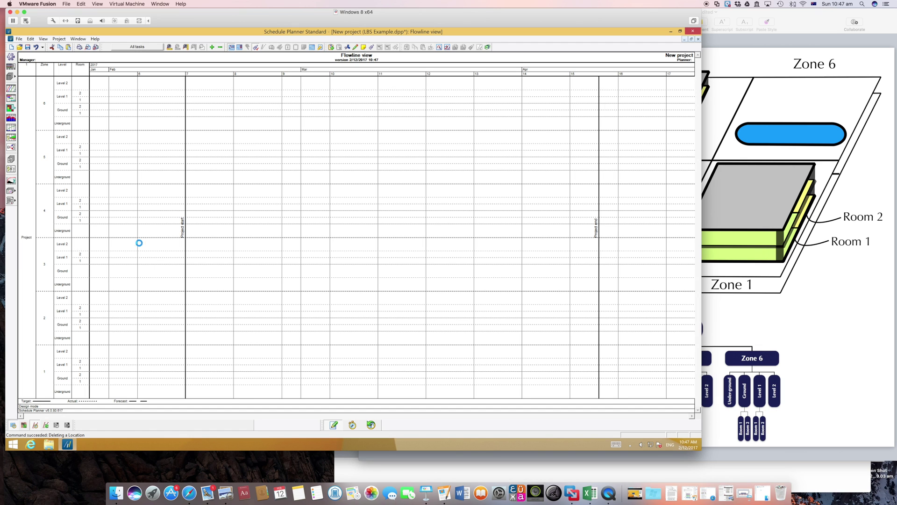
{"action": "key", "text": "ctrl+z"}
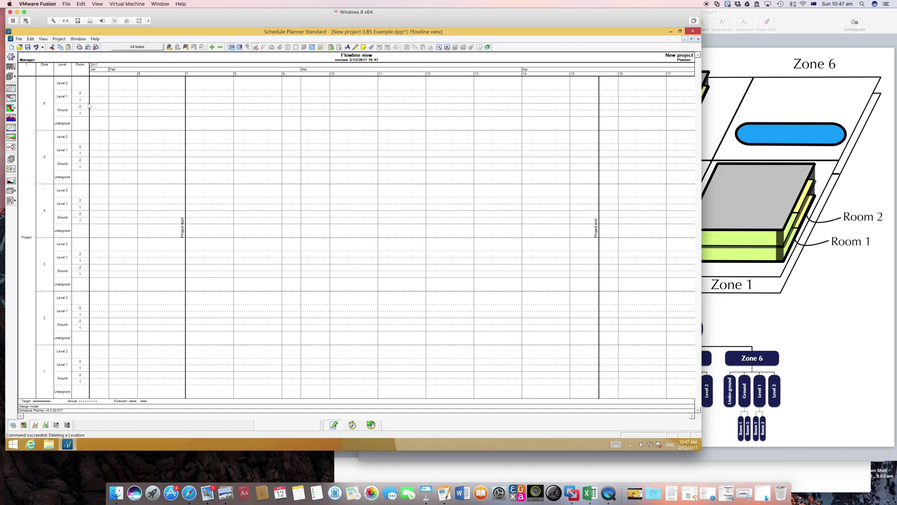